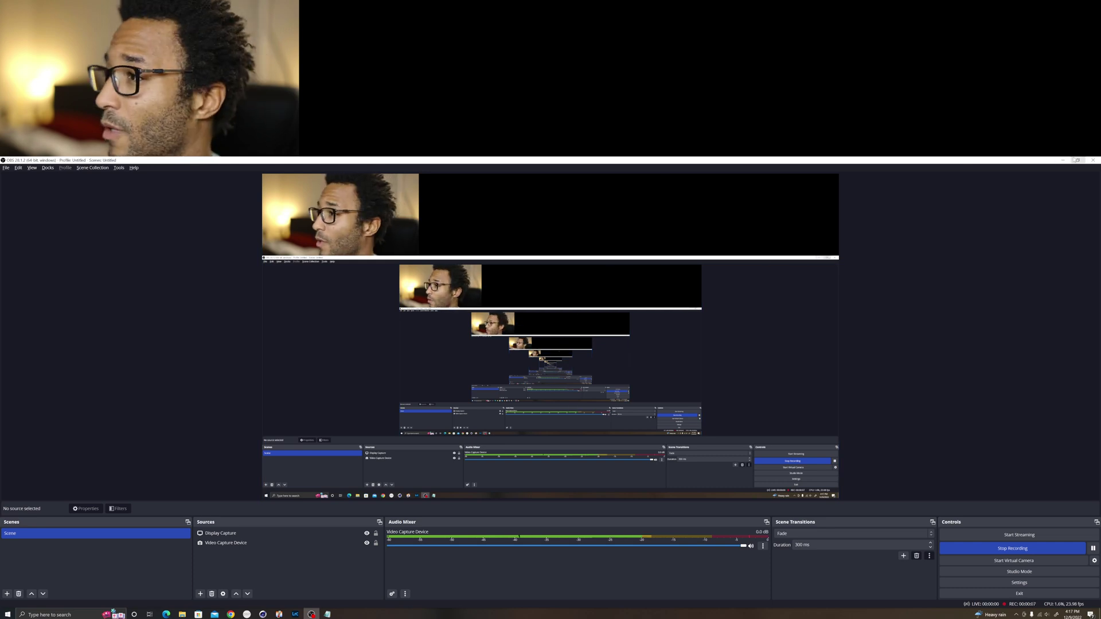
Step: Minimize OBS Studio to reveal the tiled Notepad, File Explorer and browser windows
{"action": "left_click", "coordinate": [1062, 160]}
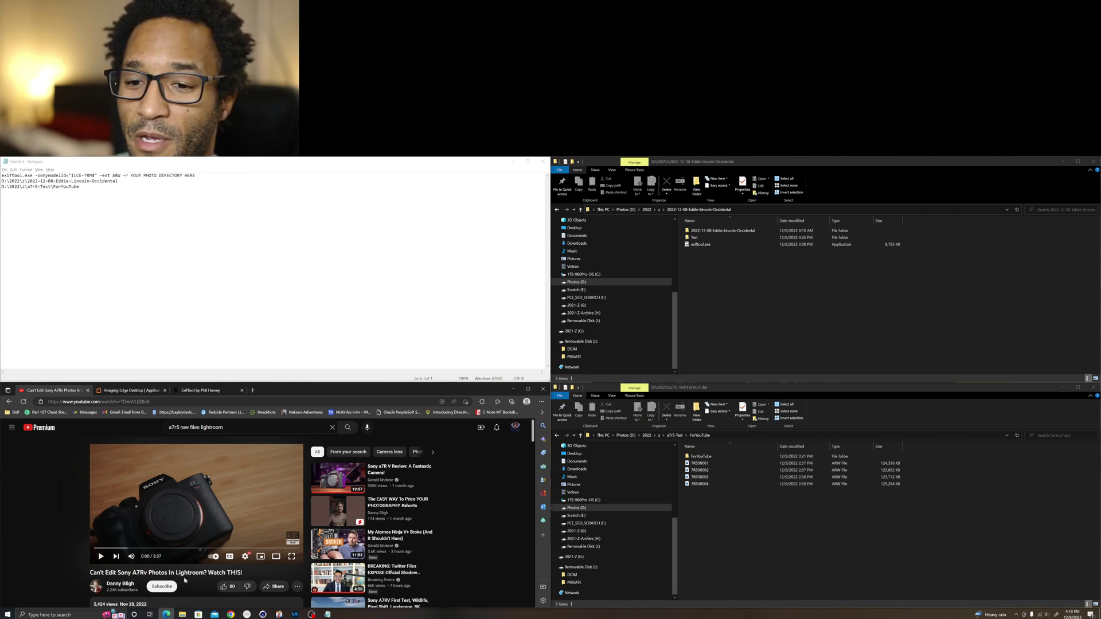
Step: Skim the Sony A7R V Lightroom video page, then move to Sony's Imaging Edge Desktop page
{"action": "scroll", "coordinate": [110, 531], "scroll_direction": "down", "scroll_amount": 2}
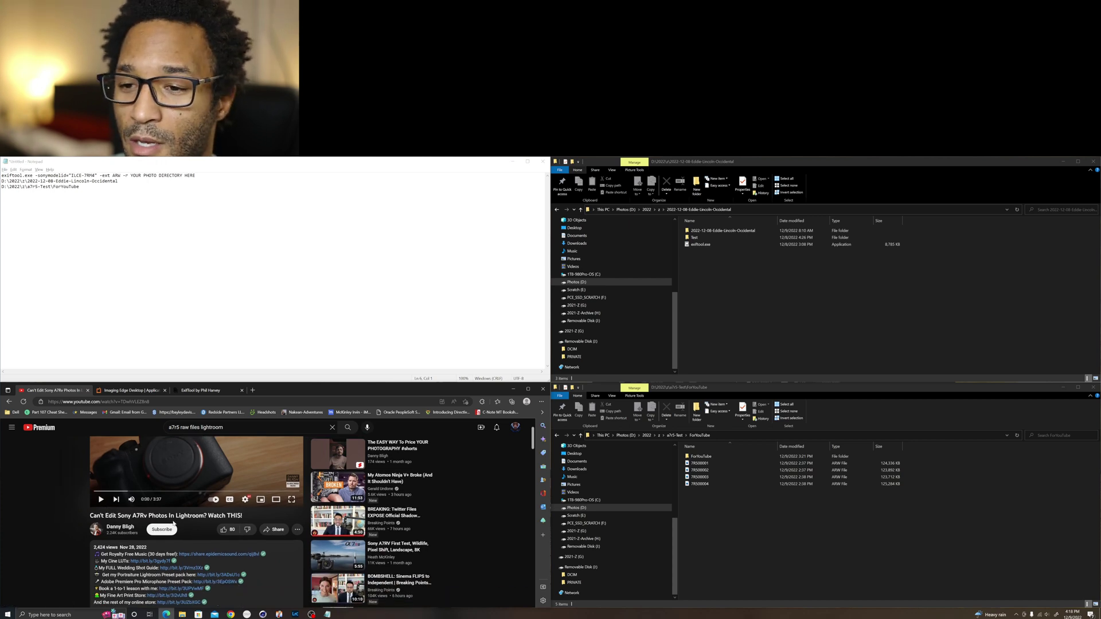
{"action": "scroll", "coordinate": [175, 522], "scroll_direction": "down", "scroll_amount": 1}
{"action": "scroll", "coordinate": [143, 481], "scroll_direction": "up", "scroll_amount": 2}
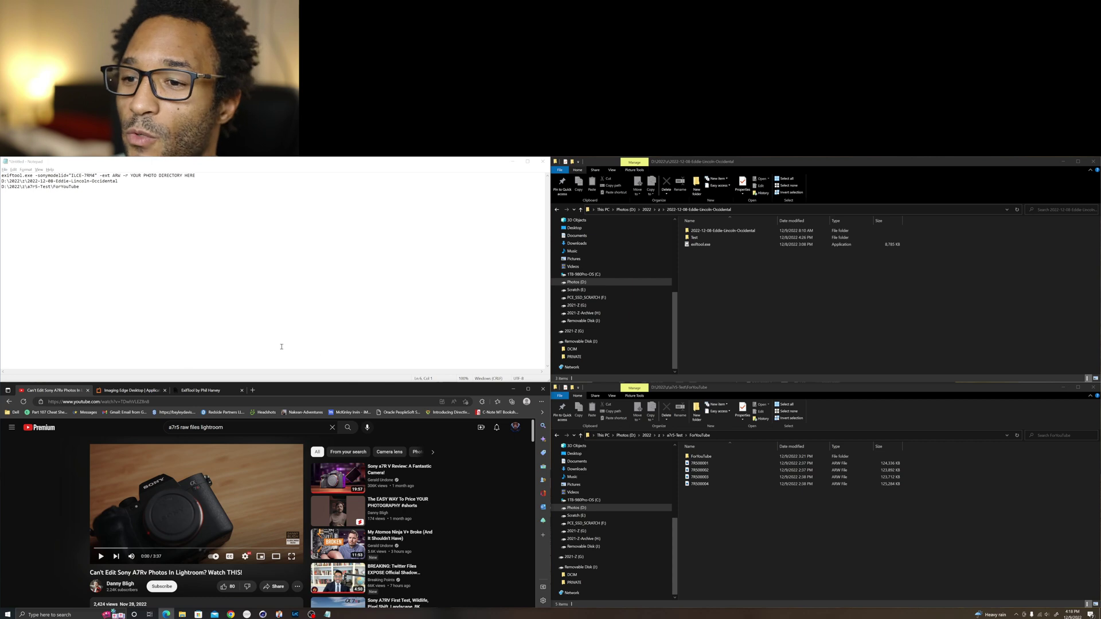
{"action": "left_click", "coordinate": [114, 393]}
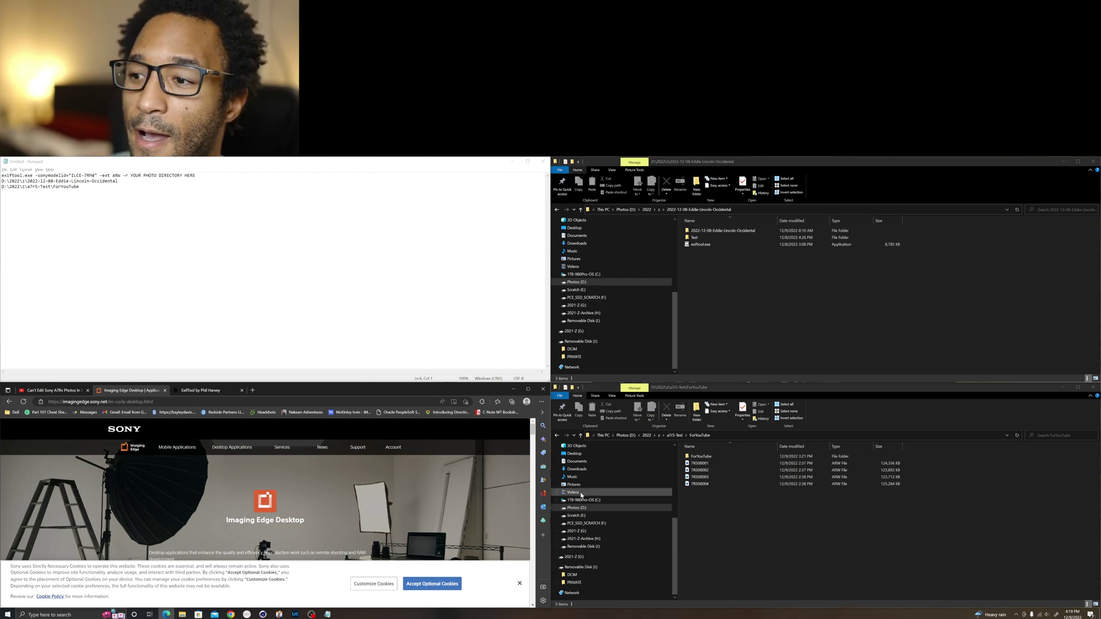
Step: Send the four ARW files to Lightroom, dismiss the failed import, and restore the Explorer windows
{"action": "left_click", "coordinate": [692, 466]}
{"action": "left_click", "coordinate": [699, 486], "text": "shift"}
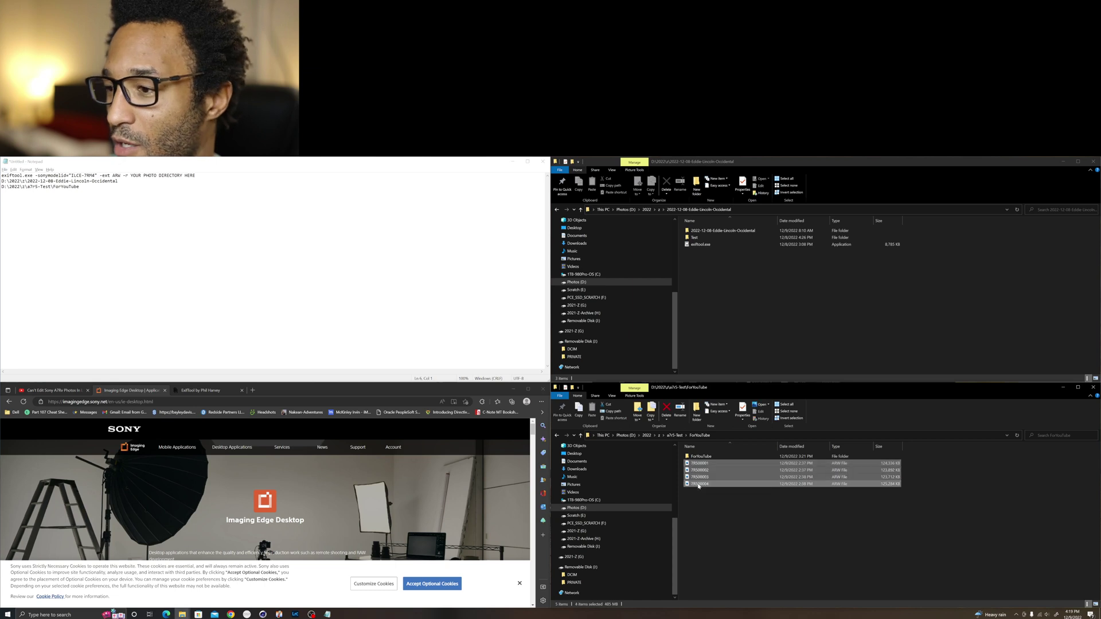
{"action": "left_click_drag", "start_coordinate": [695, 466], "coordinate": [379, 349]}
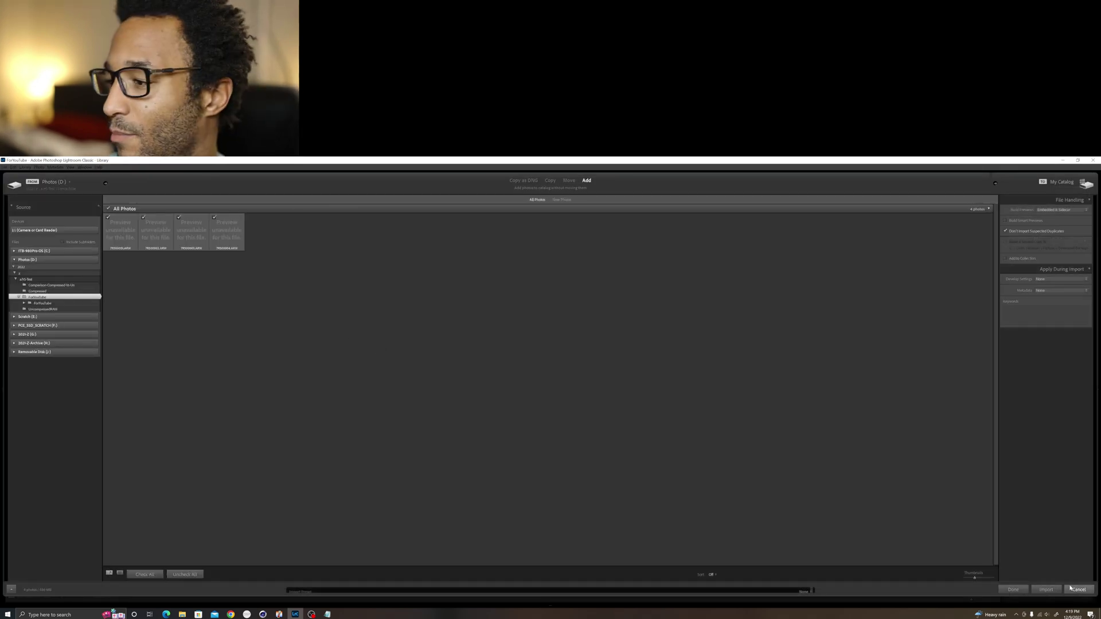
{"action": "key", "text": "Return"}
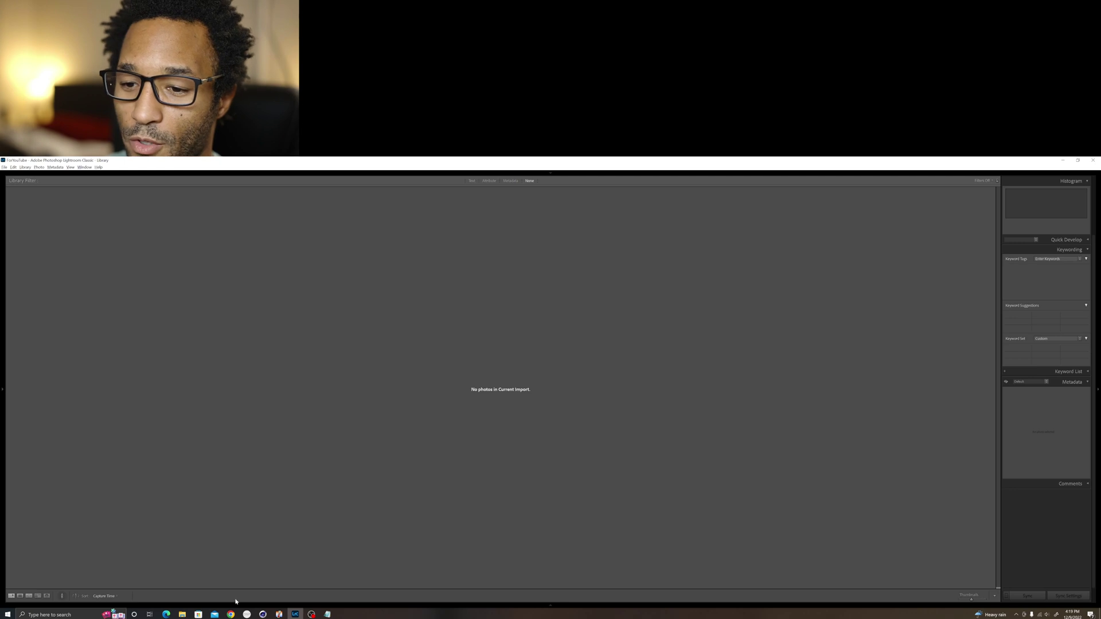
{"action": "mouse_move", "coordinate": [182, 612]}
{"action": "left_click", "coordinate": [183, 591]}
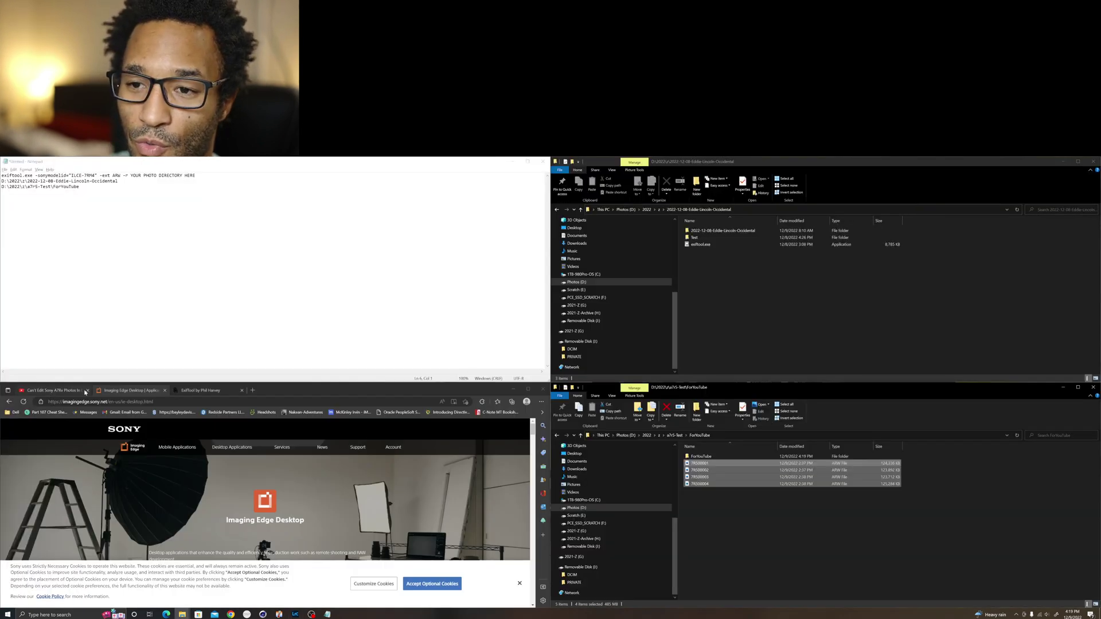
Step: Go to the ExifTool home page and read the Windows Executable exiftool(-k).exe download notes
{"action": "left_click", "coordinate": [195, 390]}
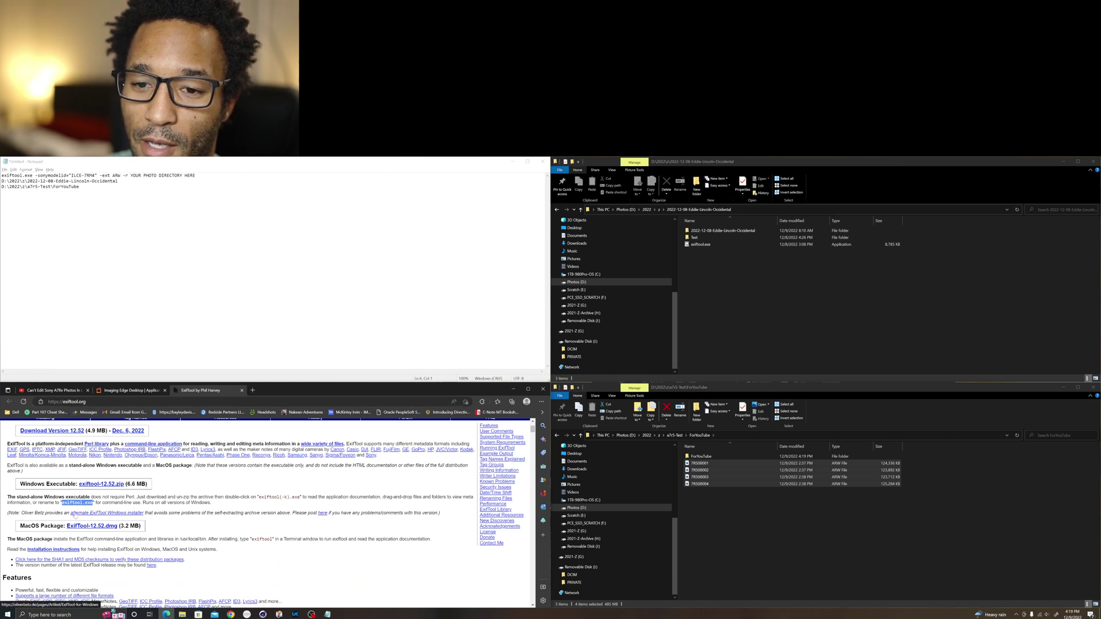
{"action": "left_click", "coordinate": [193, 491]}
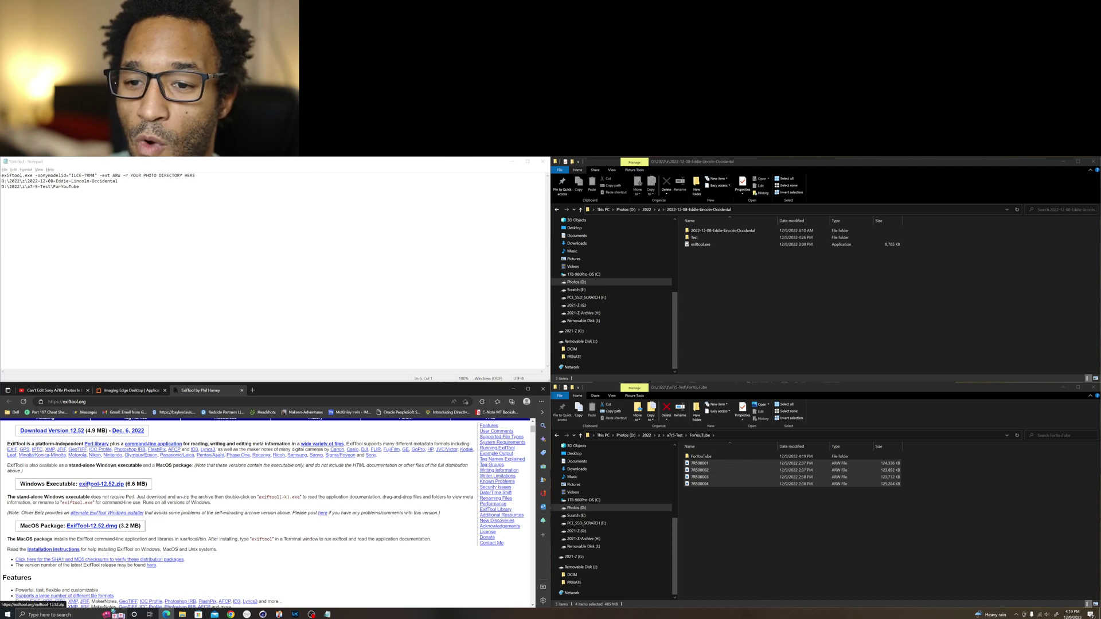
{"action": "left_click_drag", "start_coordinate": [258, 497], "coordinate": [301, 498]}
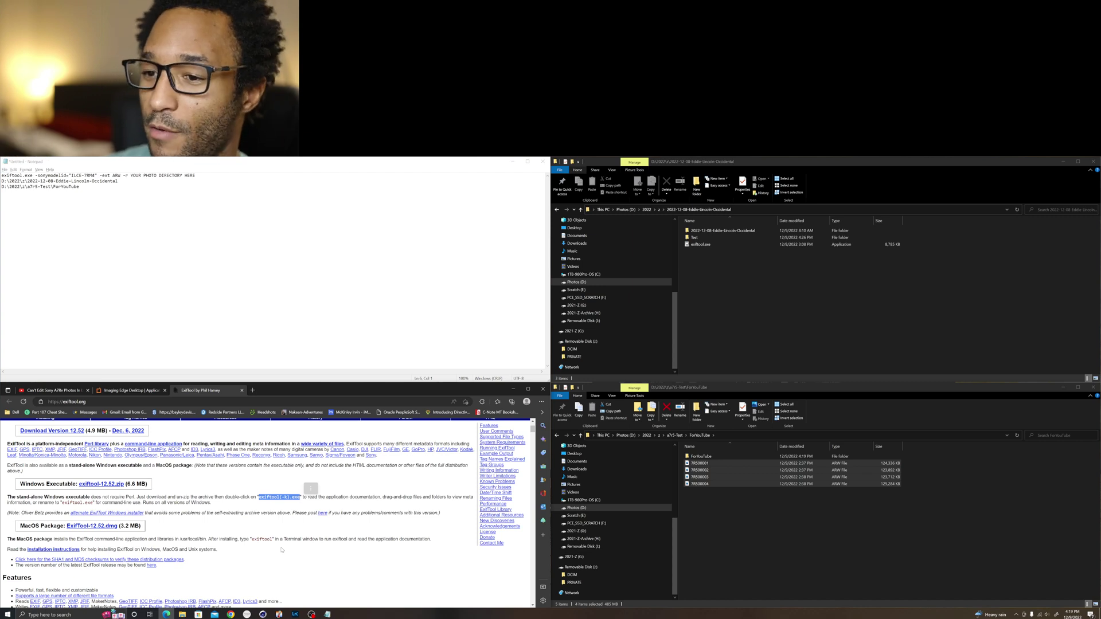
{"action": "left_click", "coordinate": [238, 504]}
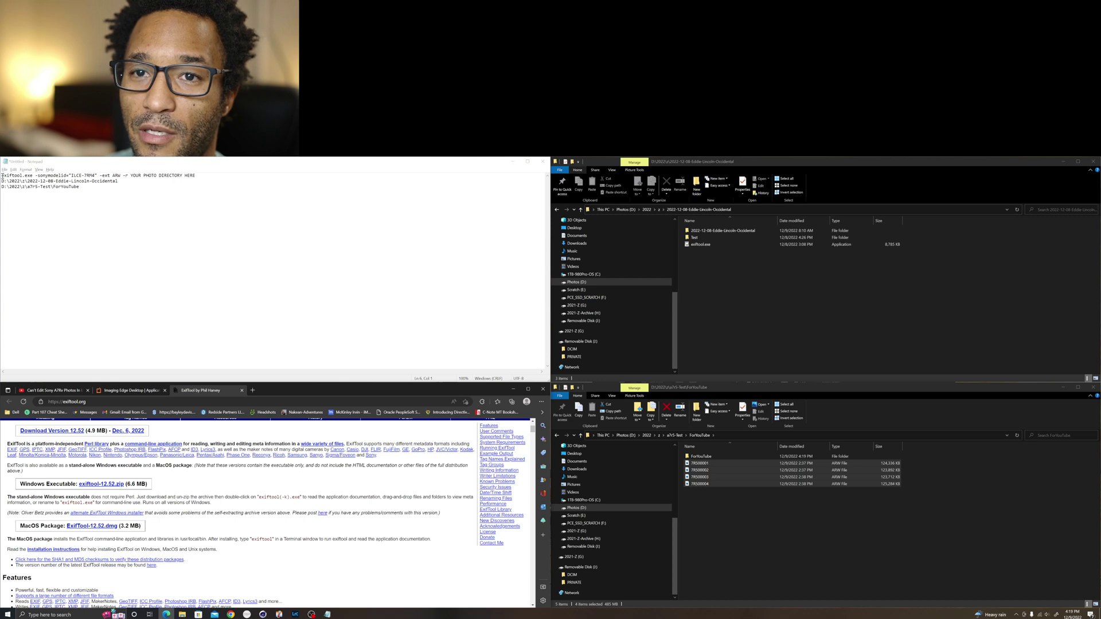
Step: Return to the YouTube video and bring its description's exiftool -sonymodelid command into view
{"action": "left_click", "coordinate": [69, 389]}
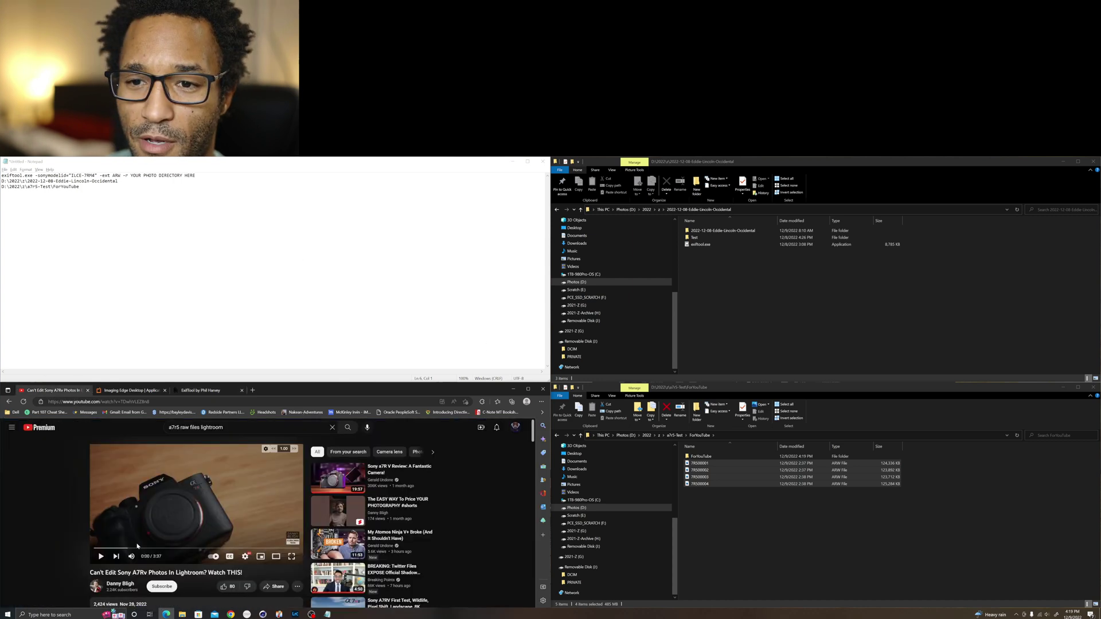
{"action": "scroll", "coordinate": [122, 550], "scroll_direction": "down", "scroll_amount": 3}
{"action": "scroll", "coordinate": [123, 565], "scroll_direction": "down", "scroll_amount": 1}
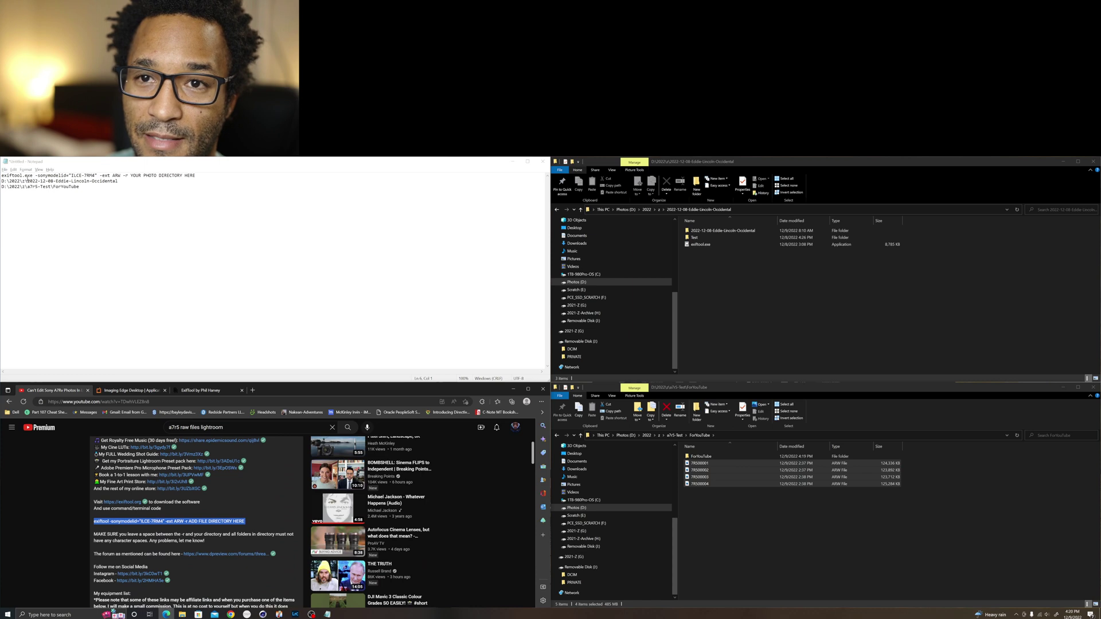
{"action": "left_click", "coordinate": [701, 245]}
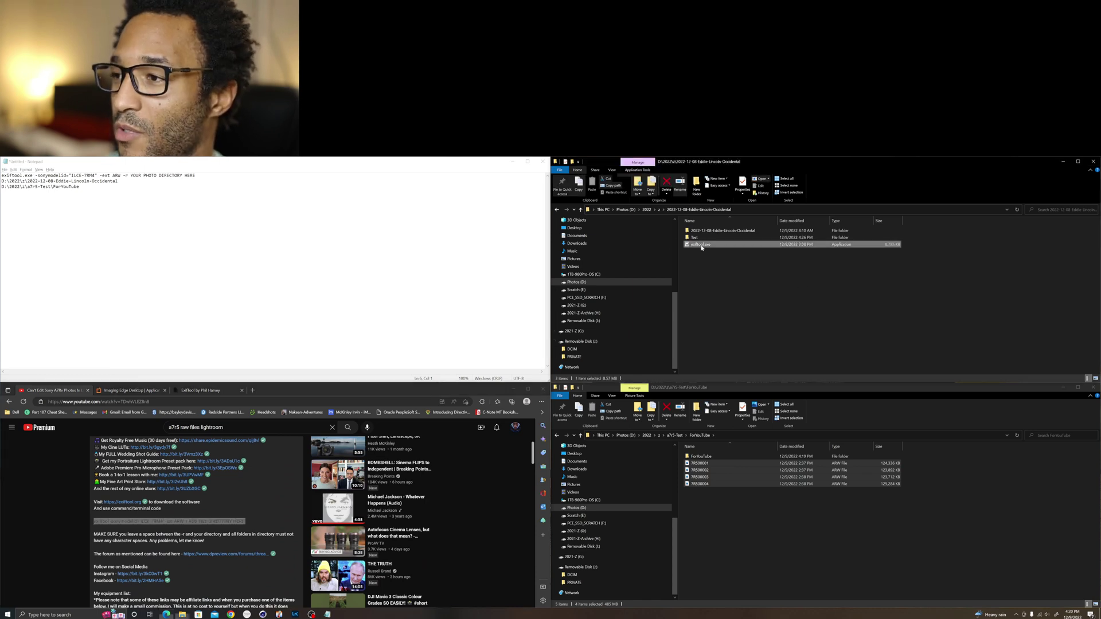
{"action": "left_click", "coordinate": [703, 245]}
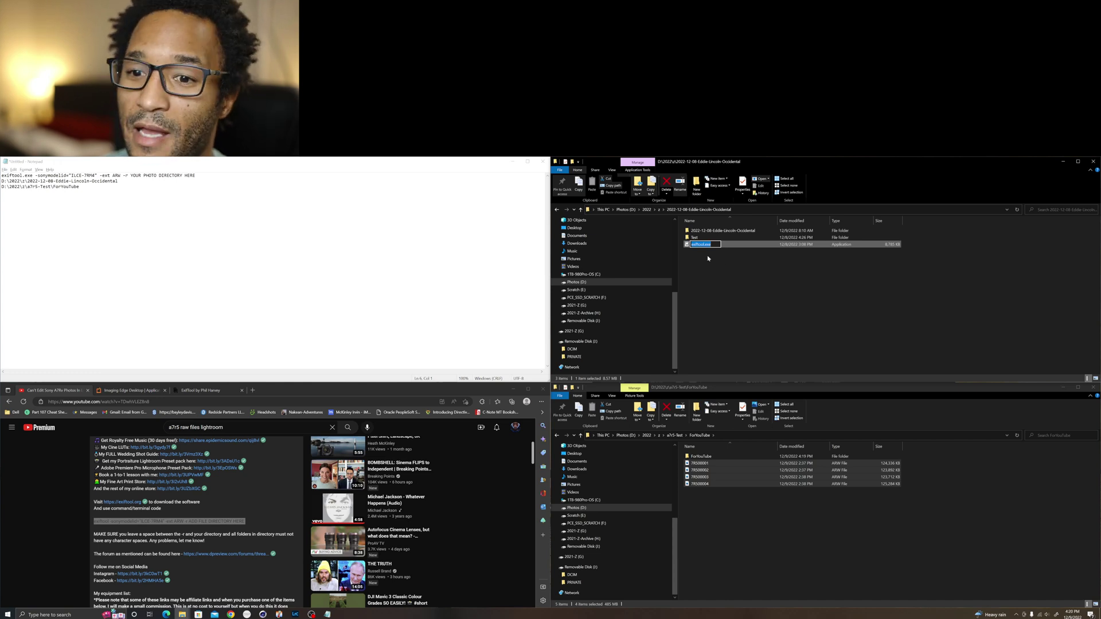
{"action": "left_click", "coordinate": [717, 274]}
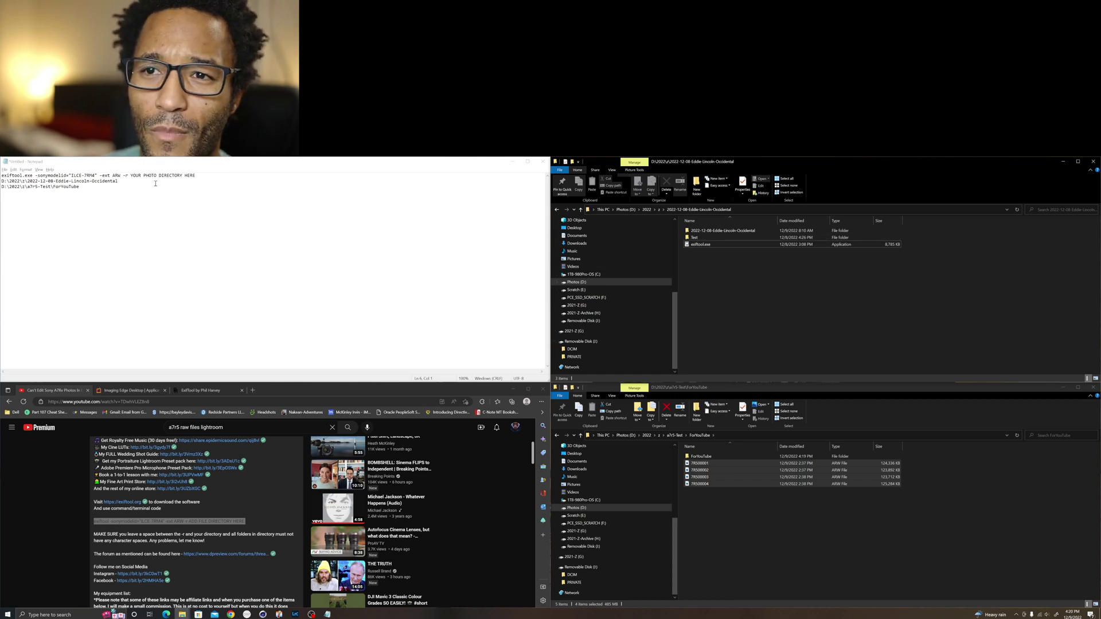
Step: Search for 'command' and launch Command Prompt as administrator
{"action": "key", "text": "super"}
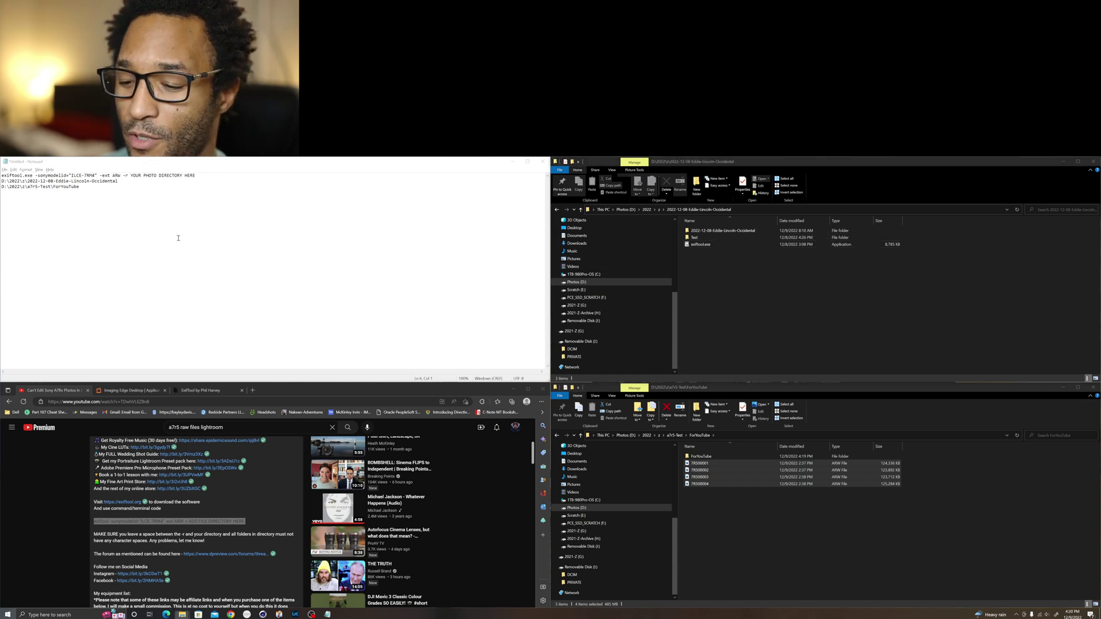
{"action": "type", "text": "command"}
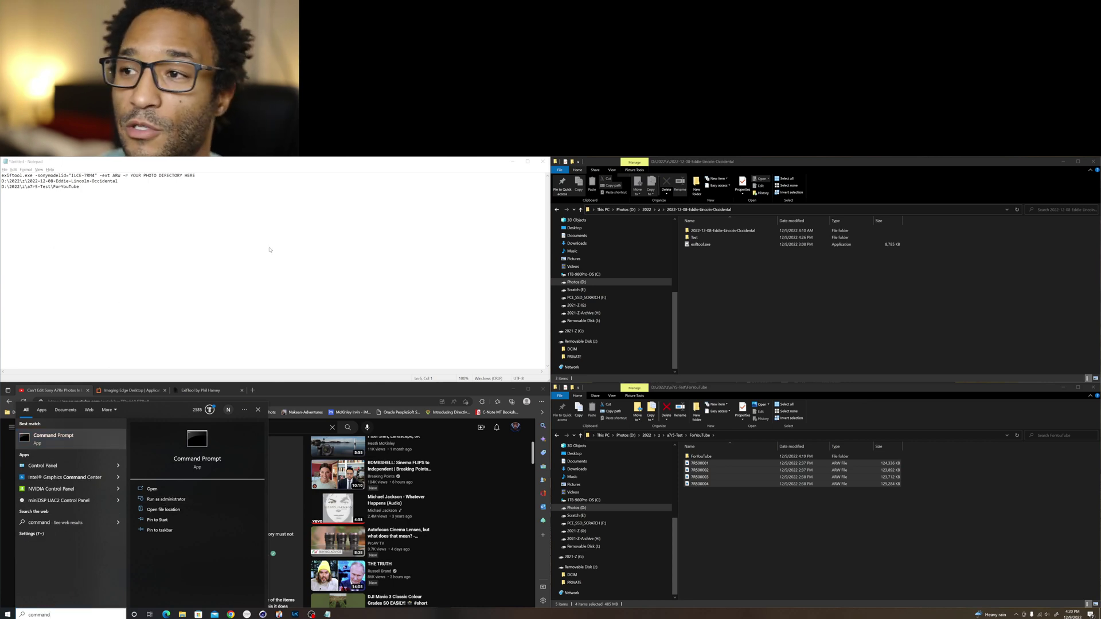
{"action": "key", "text": "ctrl+shift+Return"}
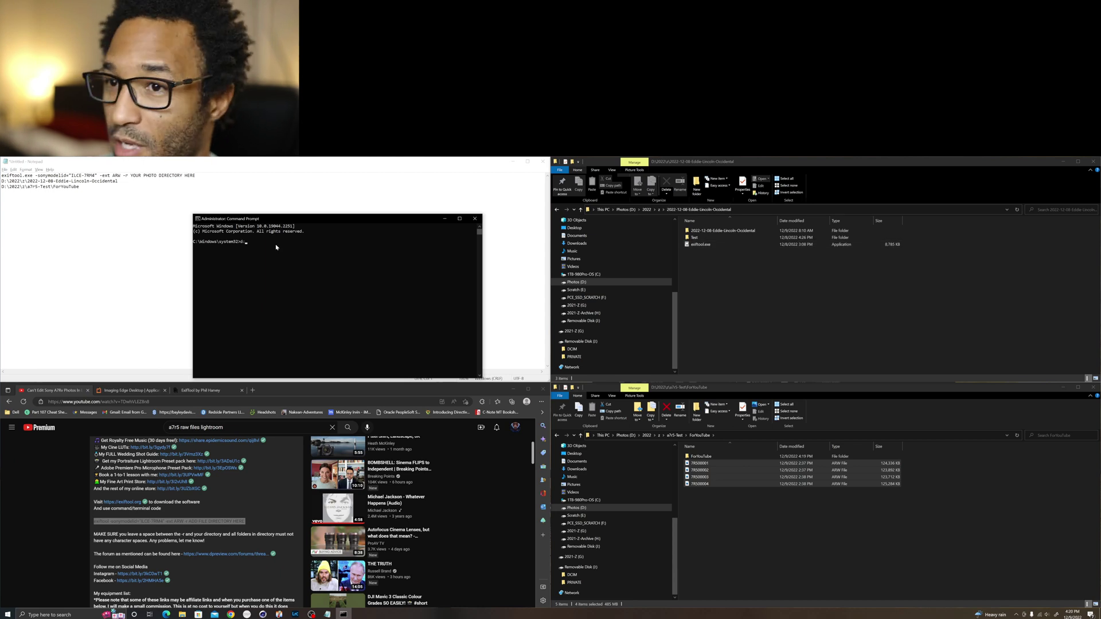
Step: Switch to drive D: and cd into the 2022-12-08 shoot folder path copied from Notepad
{"action": "key", "text": "Return"}
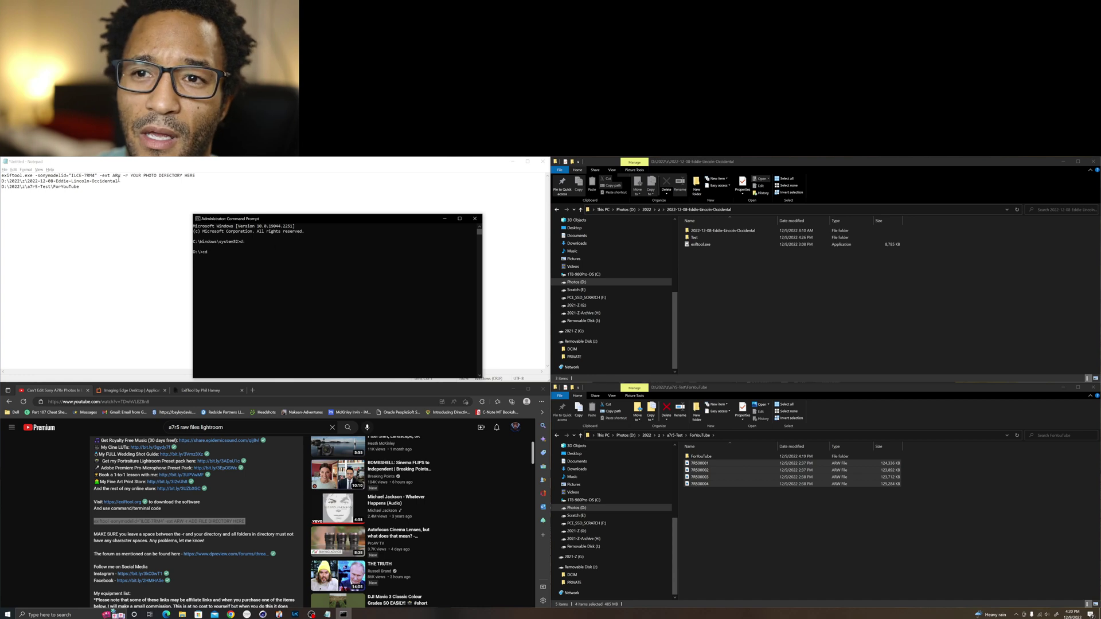
{"action": "left_click_drag", "start_coordinate": [130, 183], "coordinate": [3, 178]}
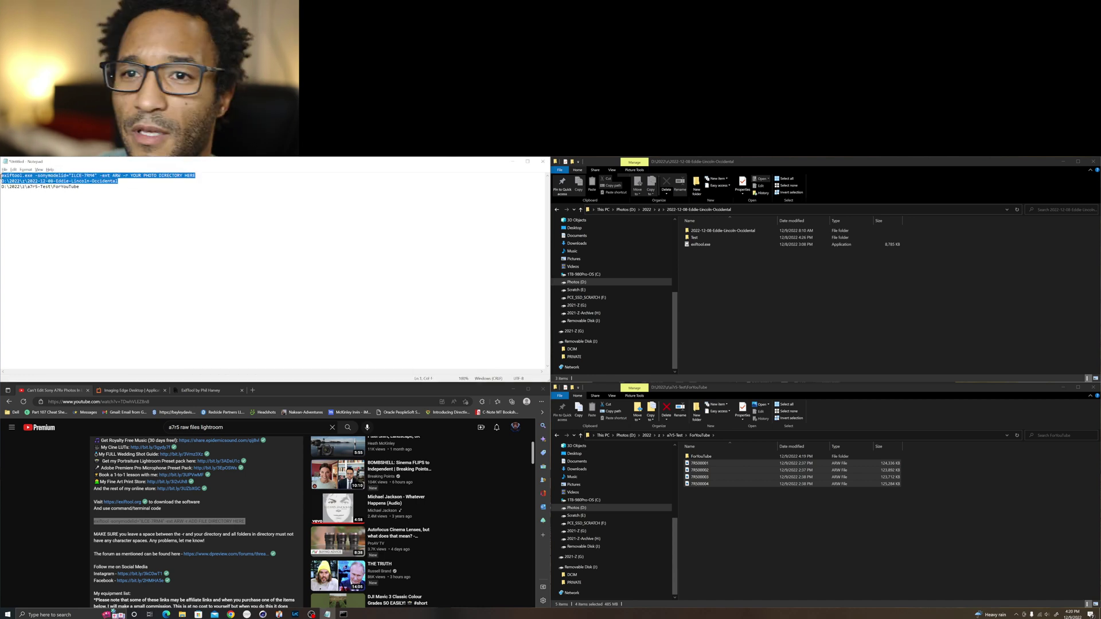
{"action": "left_click_drag", "start_coordinate": [118, 181], "coordinate": [3, 181]}
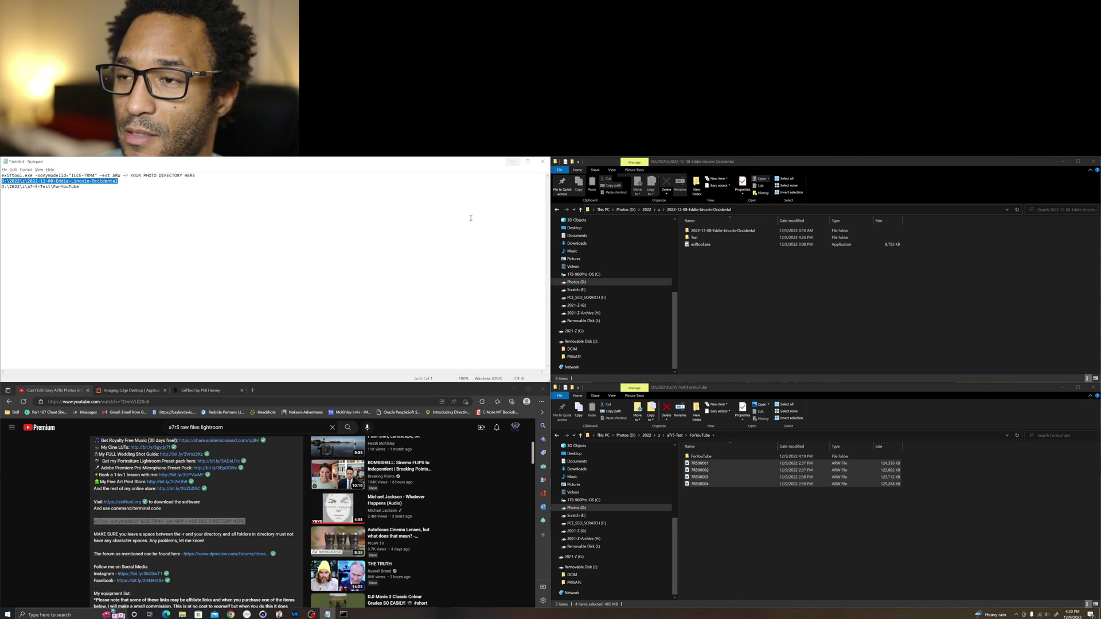
{"action": "key", "text": "alt+Tab"}
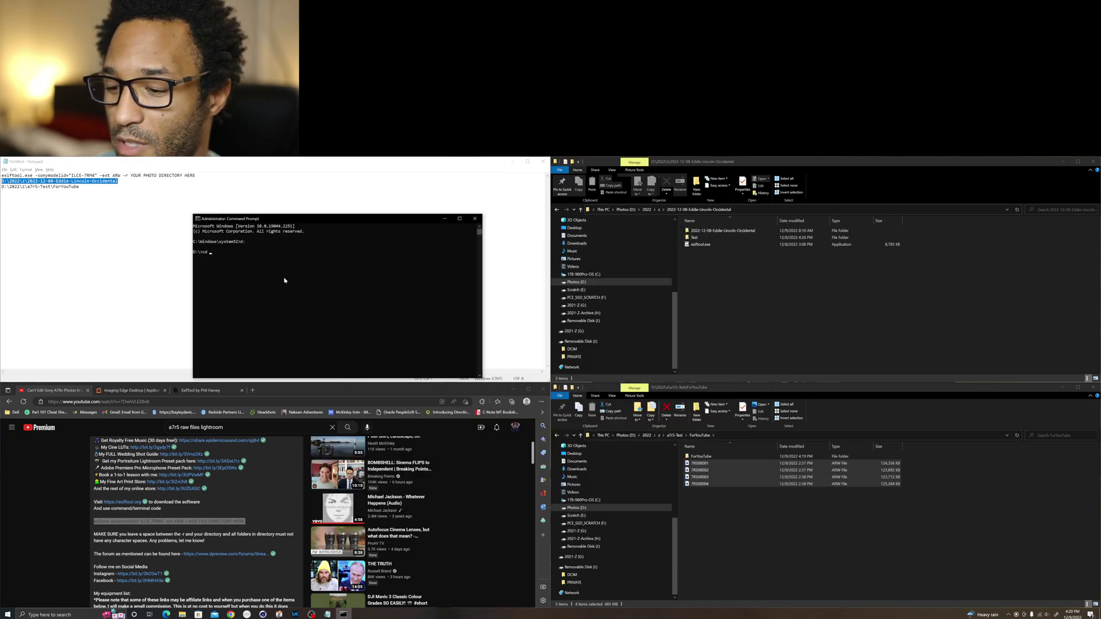
{"action": "key", "text": "Return"}
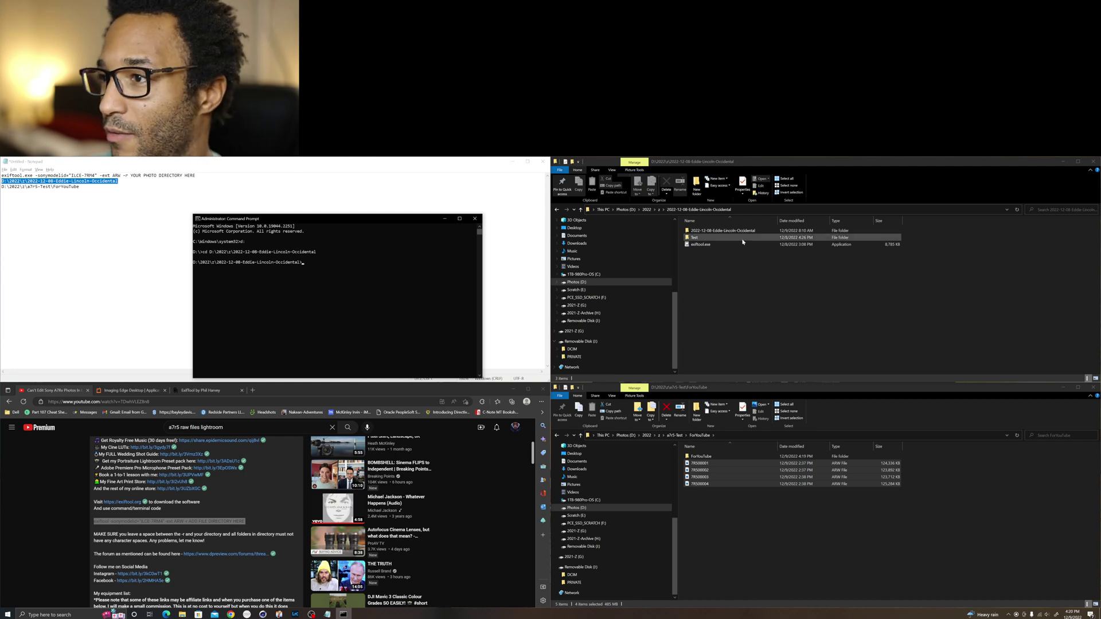
Step: Copy the exiftool model-tag command text from Notepad for the prompt
{"action": "left_click", "coordinate": [163, 184]}
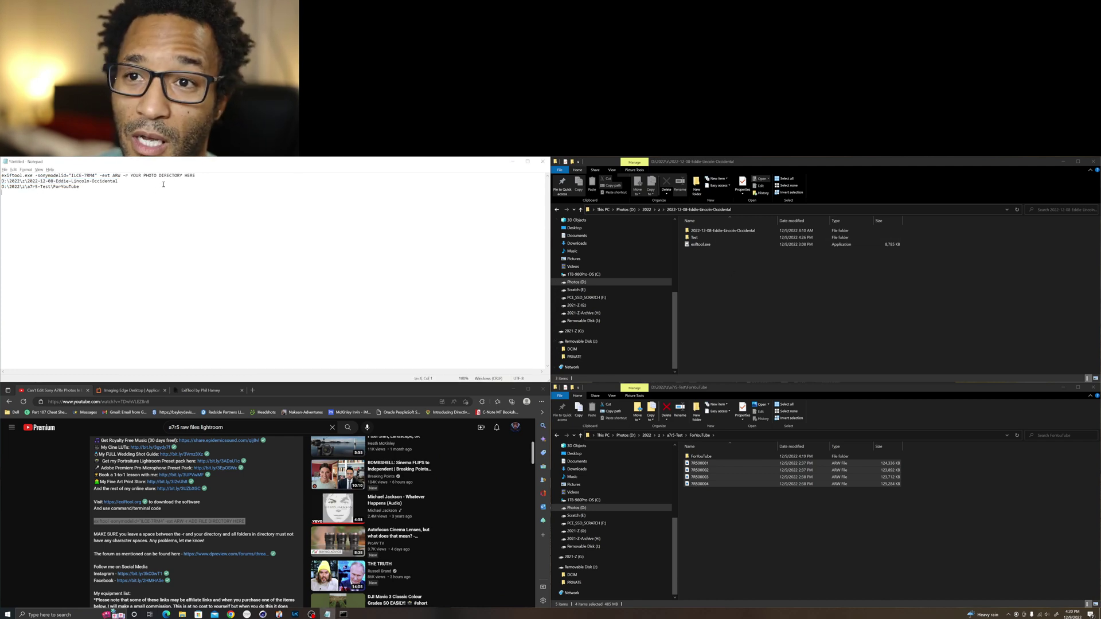
{"action": "left_click_drag", "start_coordinate": [3, 175], "coordinate": [128, 174]}
{"action": "key", "text": "ctrl+c"}
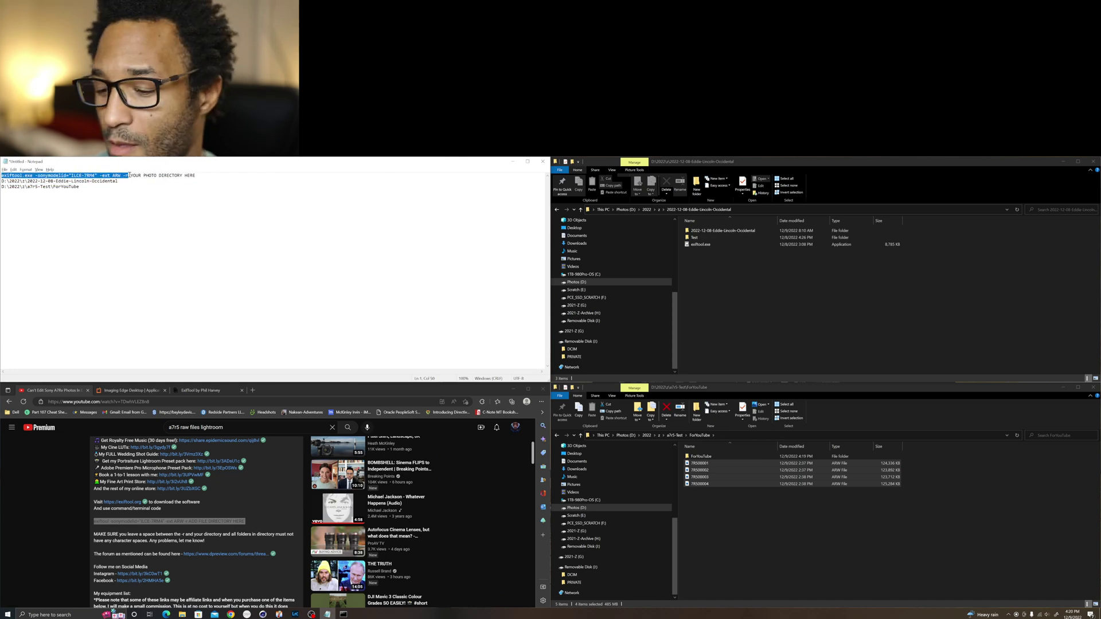
{"action": "key", "text": "alt+Tab"}
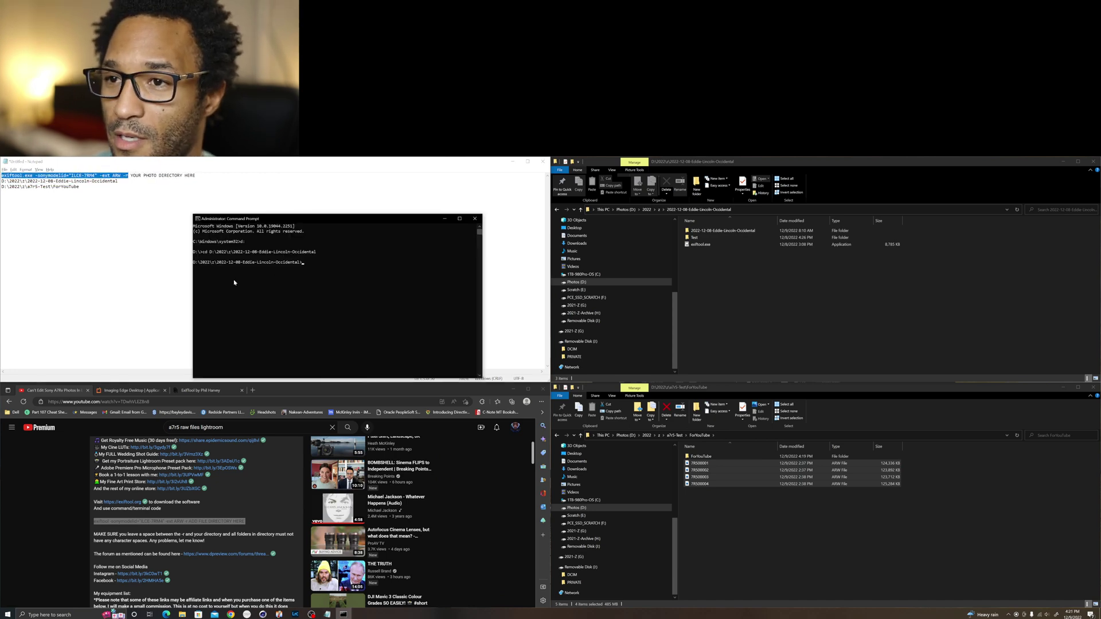
Step: Run exiftool.exe -sonymodelid="ILCE-7RM4" -ext ARW -r on the ForYouTube folder, then send the files to Lightroom
{"action": "key", "text": "ctrl+v"}
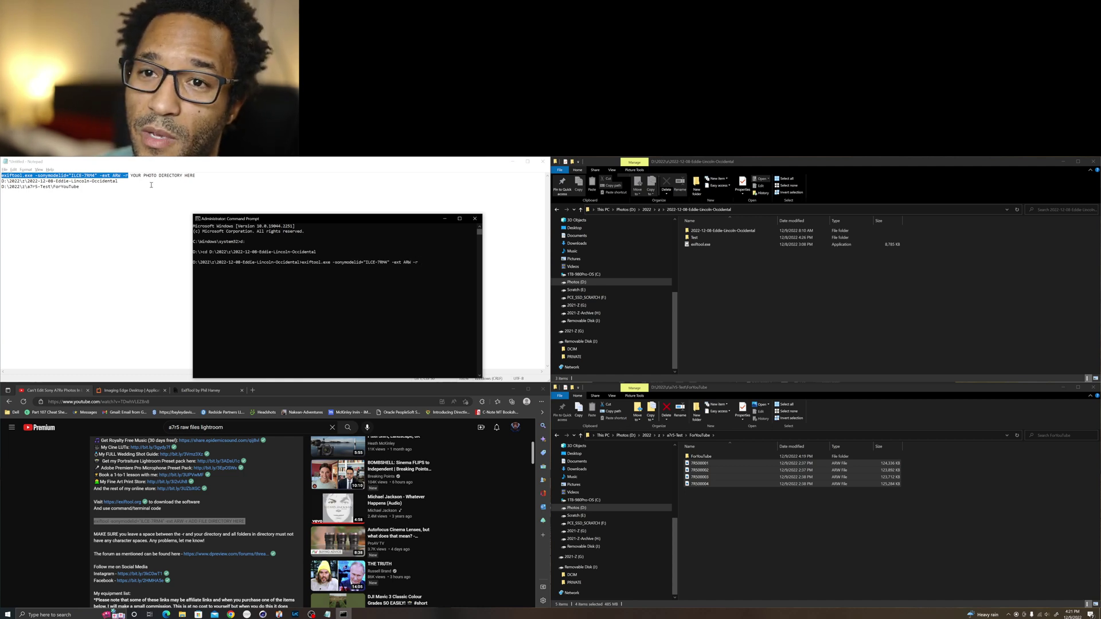
{"action": "left_click", "coordinate": [736, 437]}
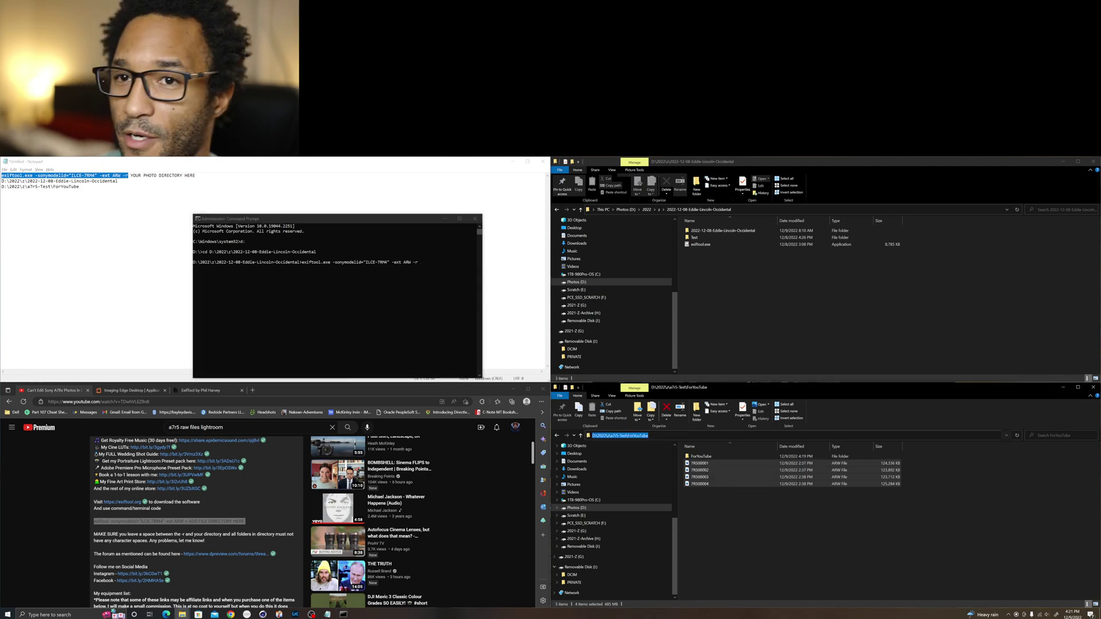
{"action": "left_click", "coordinate": [441, 270]}
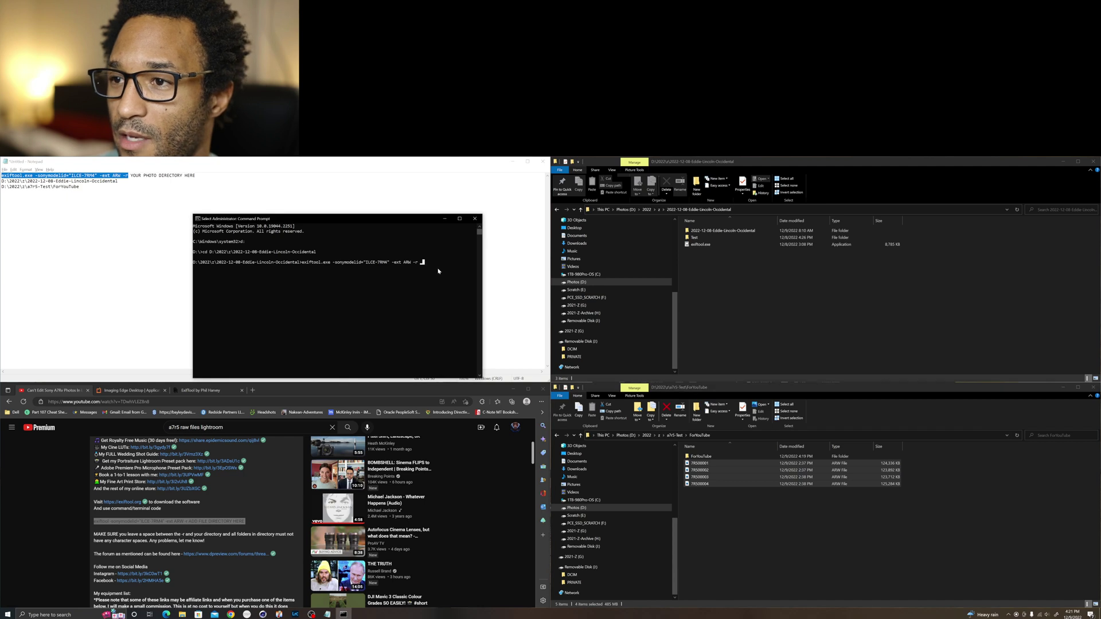
{"action": "key", "text": "Escape"}
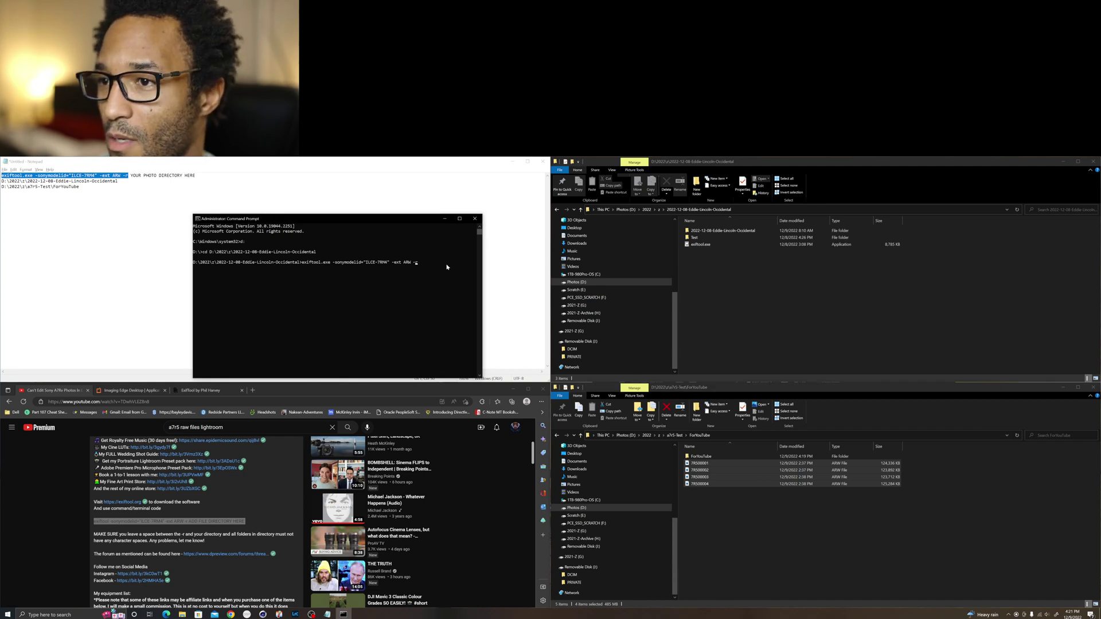
{"action": "type", "text": "D:\\2022\\z\\a7r5-Test\\ForYouTube"}
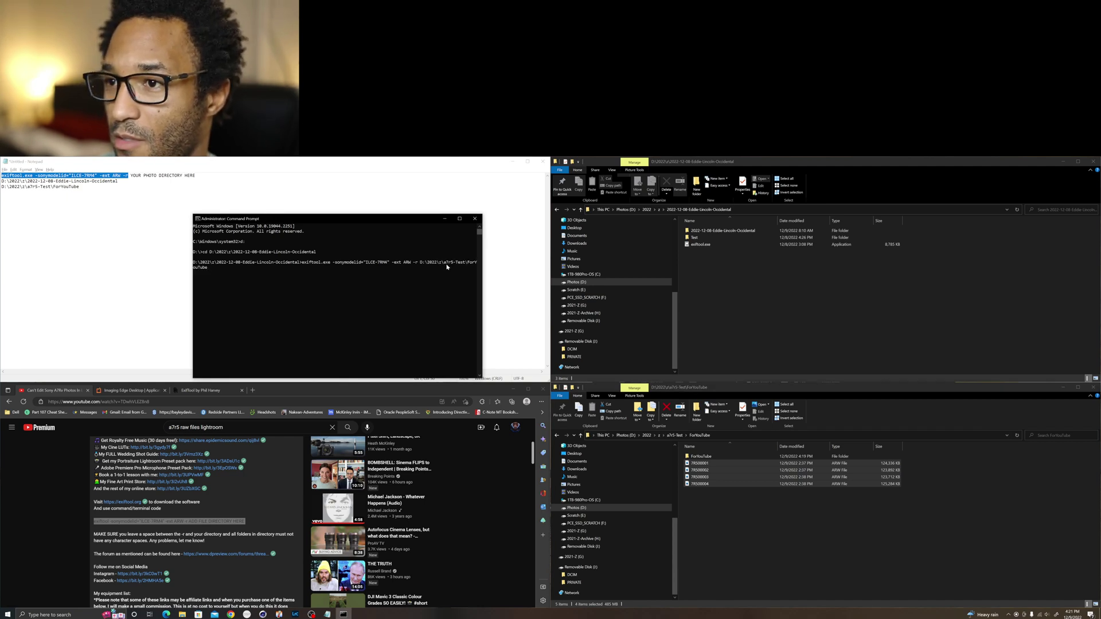
{"action": "key", "text": "Return"}
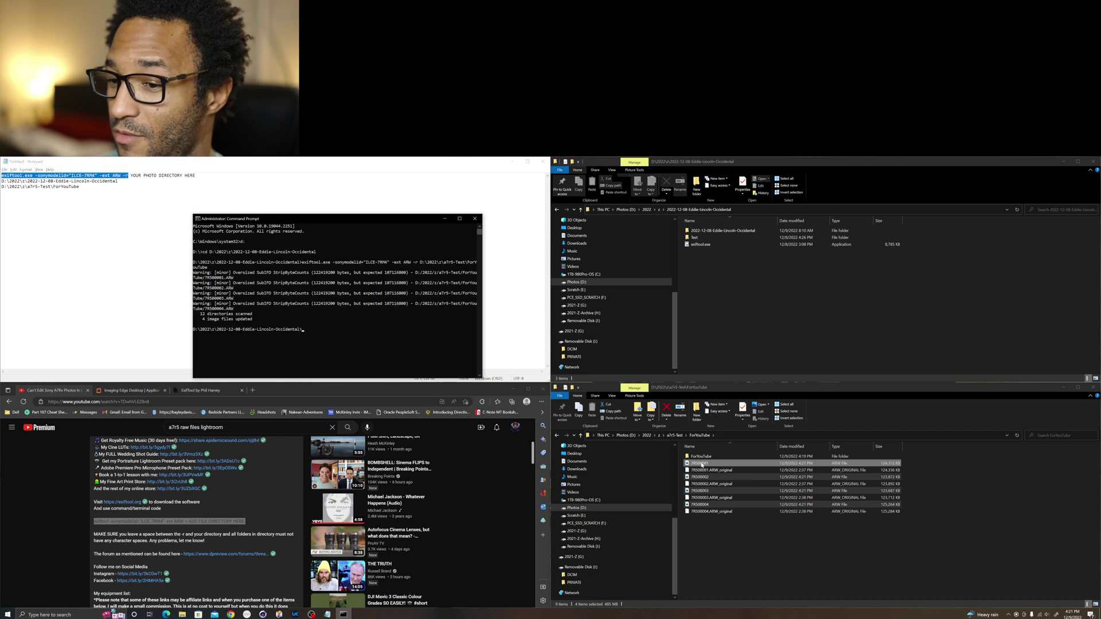
{"action": "left_click_drag", "start_coordinate": [701, 466], "coordinate": [332, 336]}
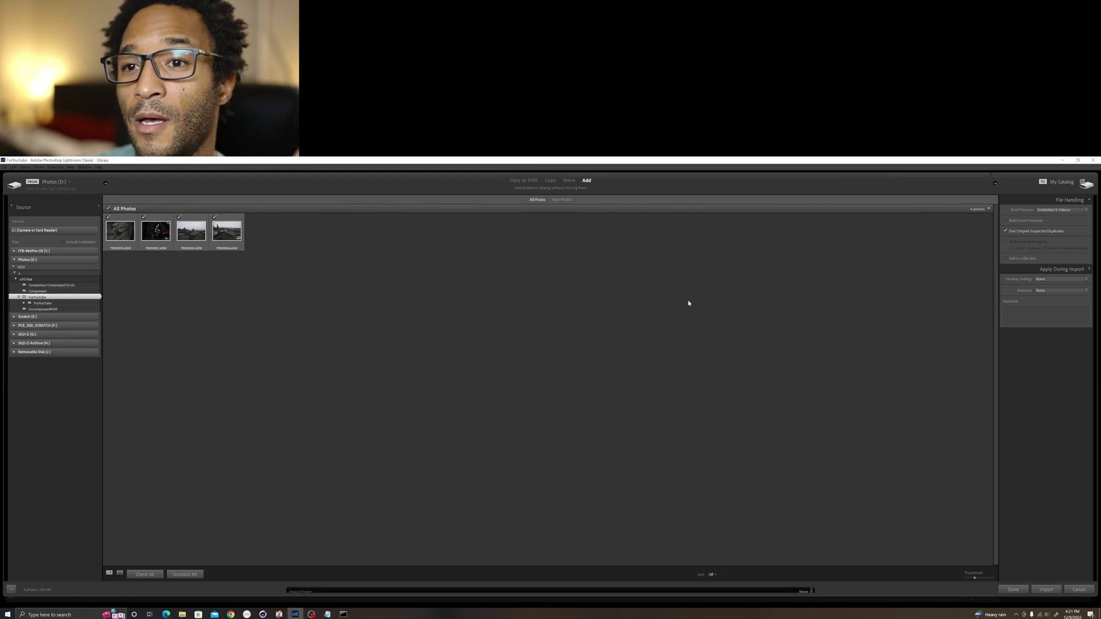
Step: Import the four re-tagged ARW photos and open the house photo in Develop
{"action": "left_click", "coordinate": [1049, 591]}
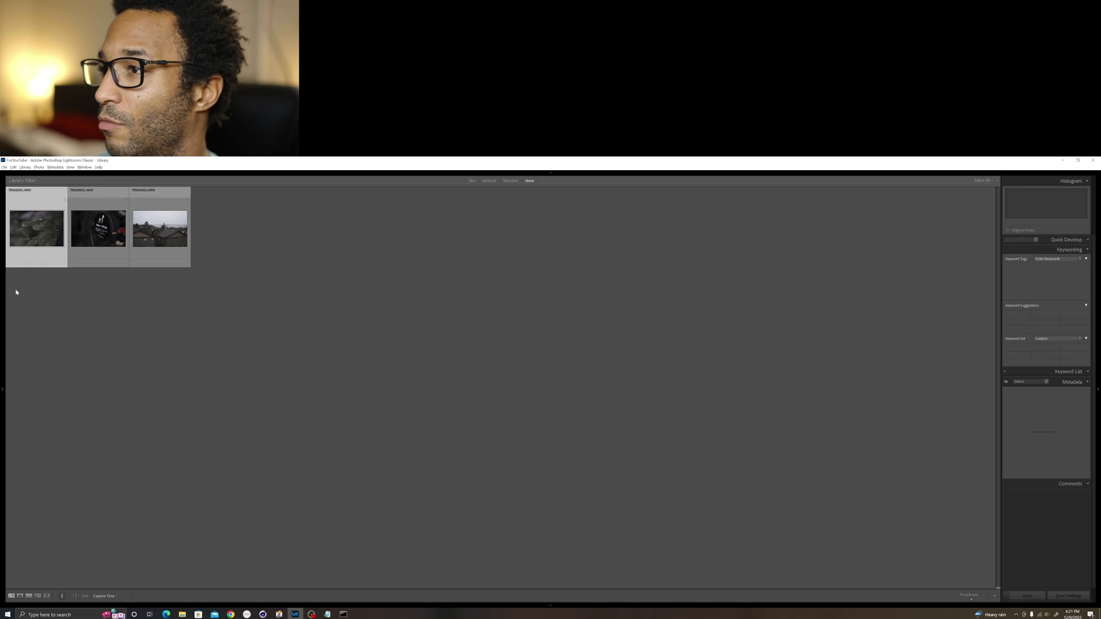
{"action": "left_click", "coordinate": [250, 232]}
{"action": "key", "text": "d"}
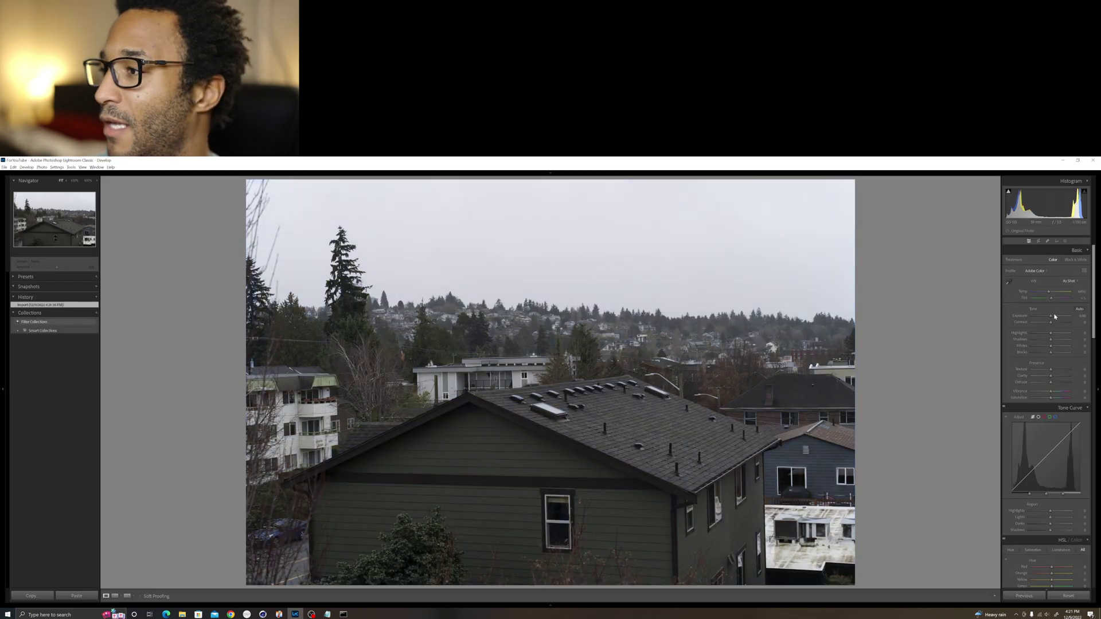